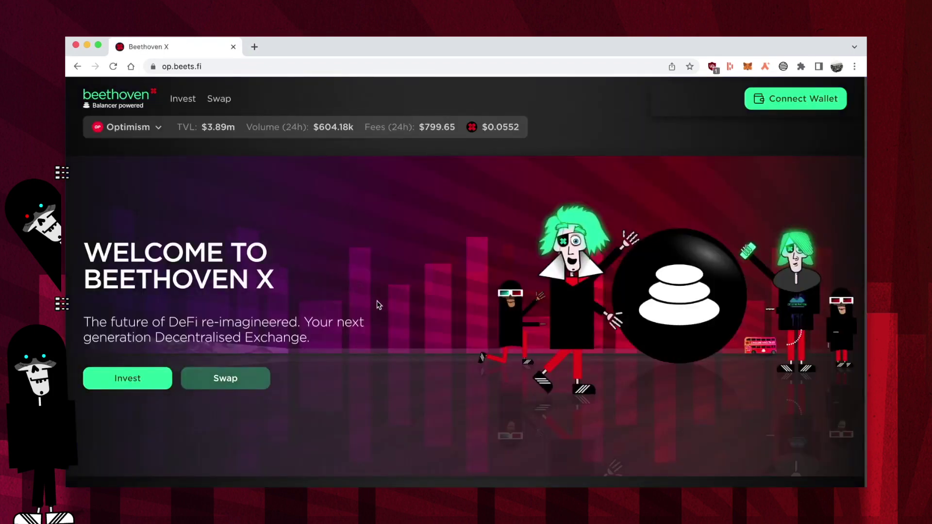
# - Browse the community and incentivized investment pools, and open the incentivized Rocket Fuel pool
pyautogui.click(116, 382)
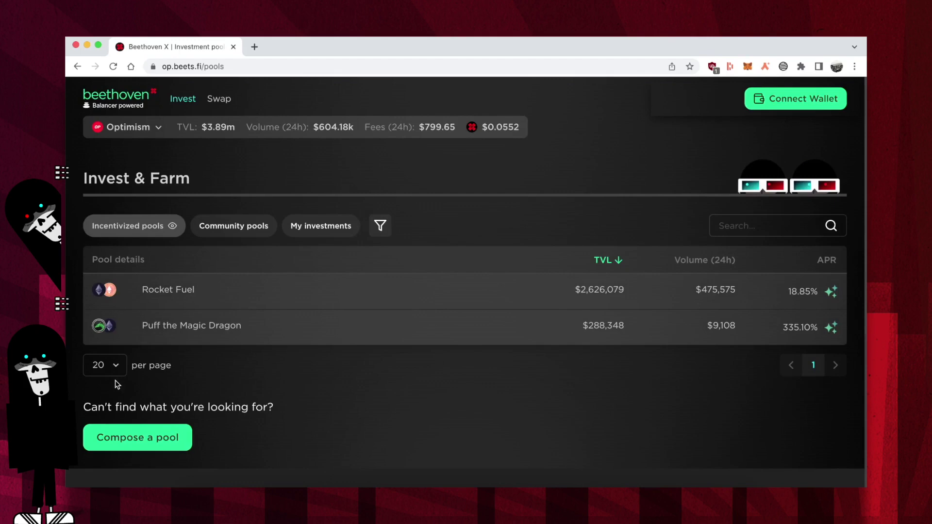
pyautogui.click(238, 227)
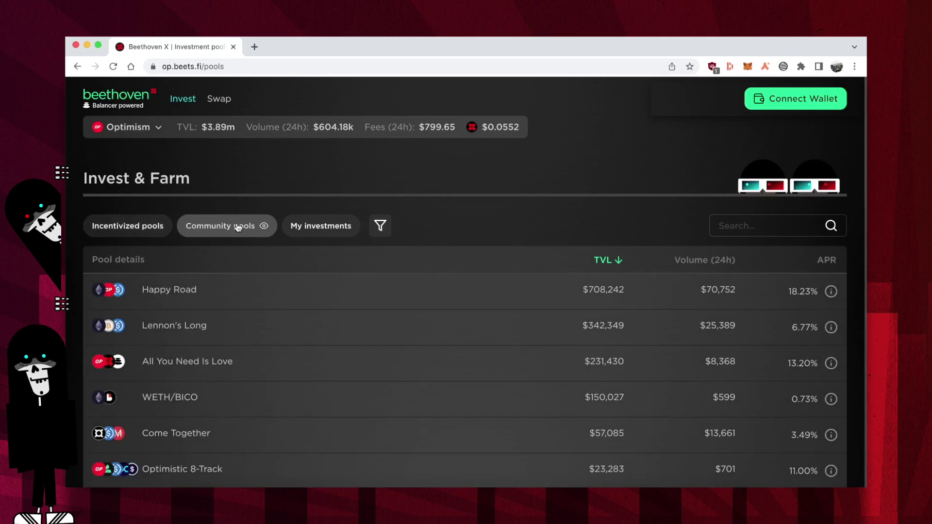
pyautogui.click(146, 226)
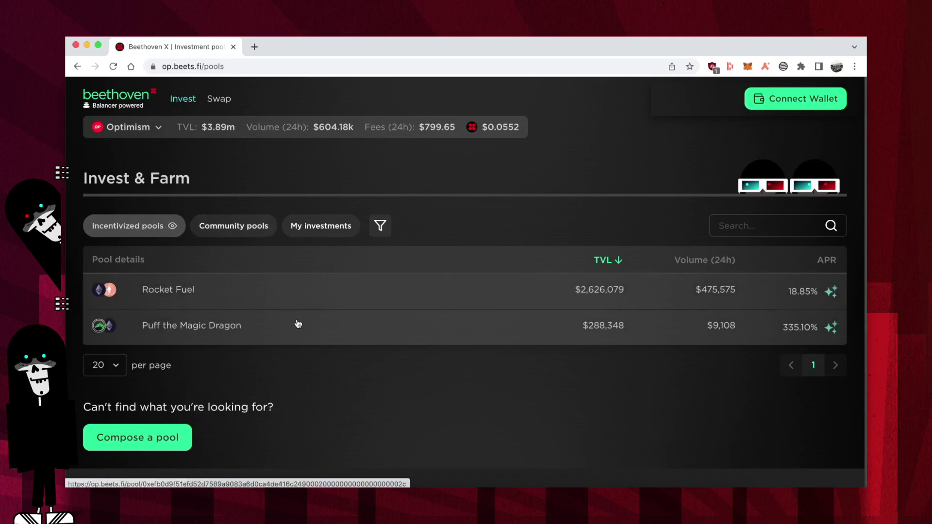
pyautogui.click(223, 292)
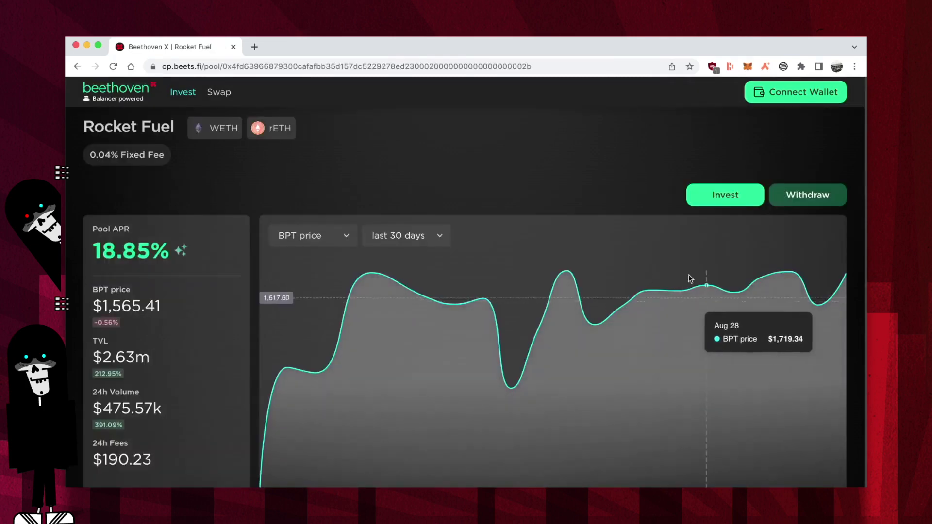
# - Connect the MetaMask wallet to the site from the Rocket Fuel pool page
pyautogui.click(779, 95)
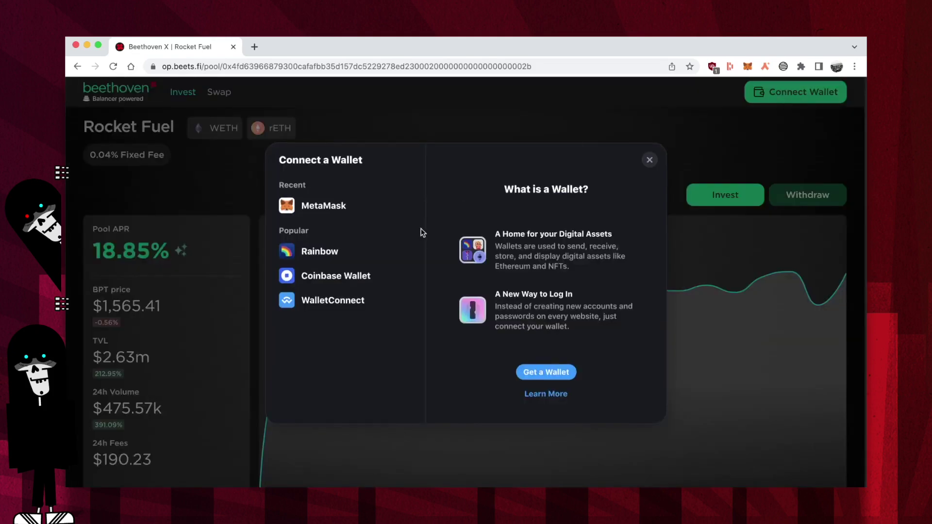
pyautogui.click(327, 208)
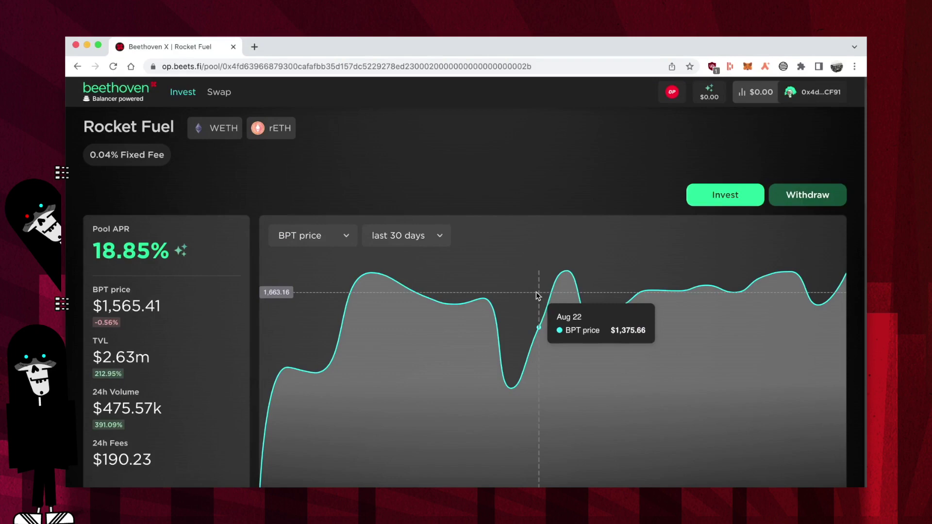
pyautogui.scroll(-5, 535, 292)
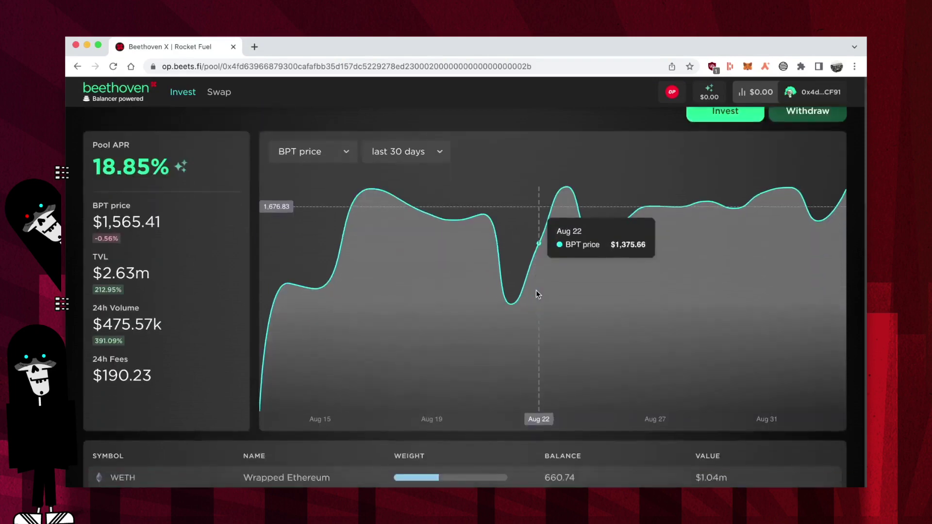
pyautogui.scroll(6, 537, 293)
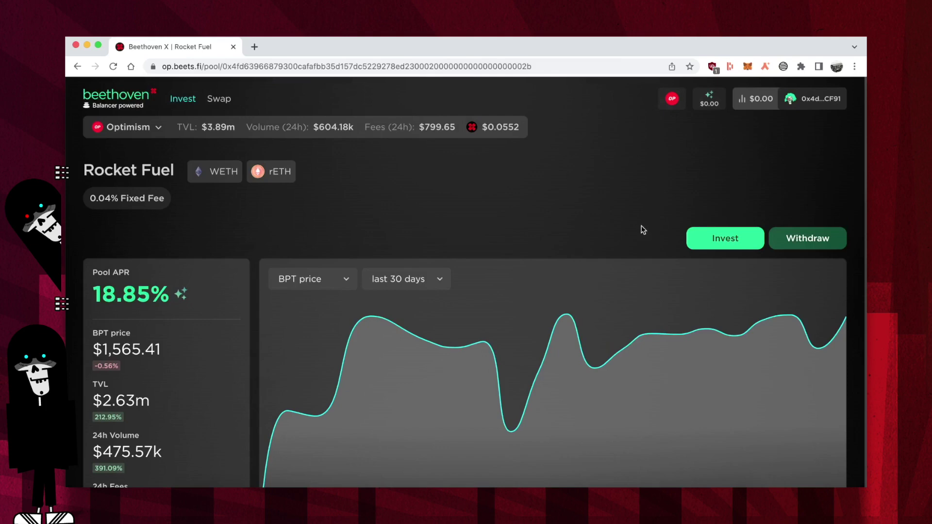
# - Set up a custom investment into Rocket Fuel with ETH as the deposit token and an amount of about 0.1244 ETH
pyautogui.click(699, 237)
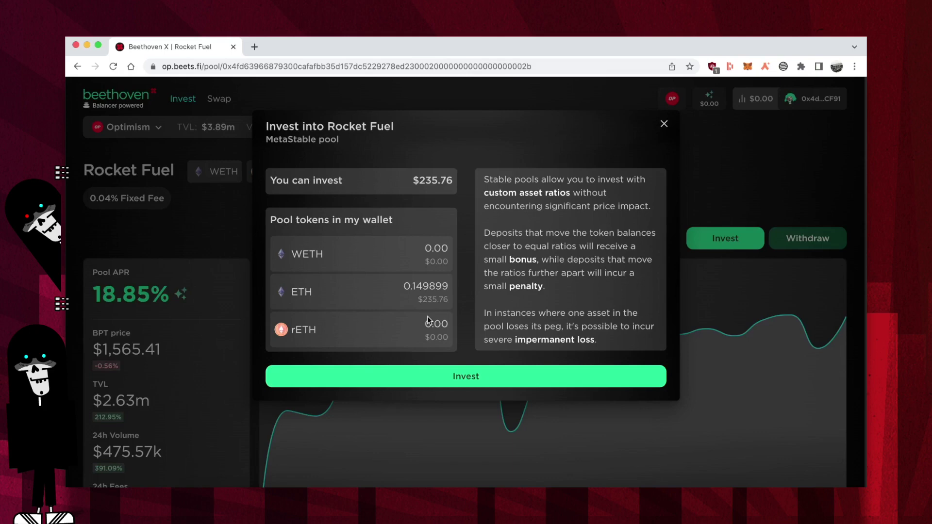
pyautogui.click(453, 378)
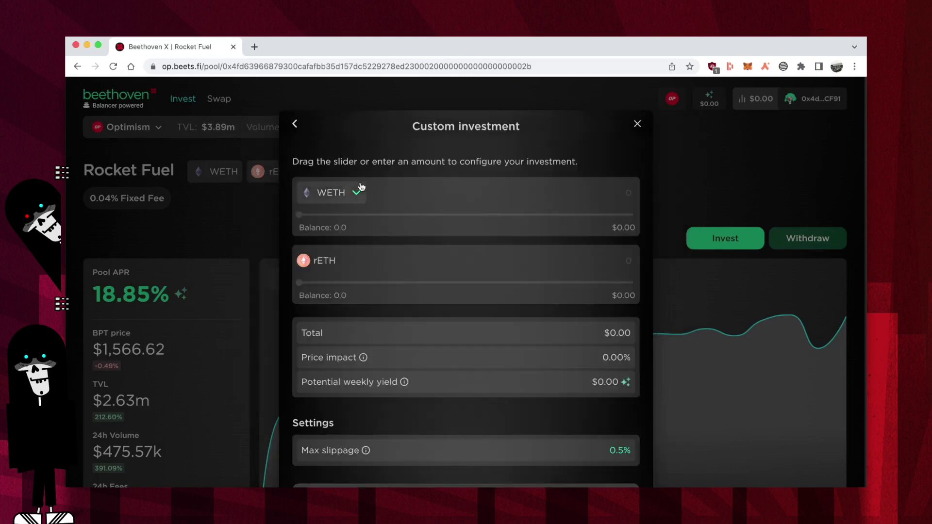
pyautogui.click(323, 194)
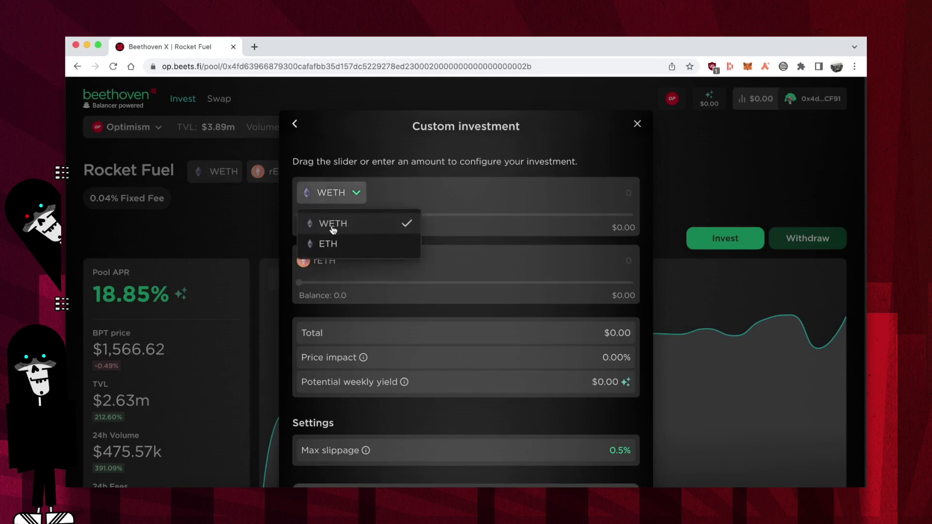
pyautogui.click(324, 244)
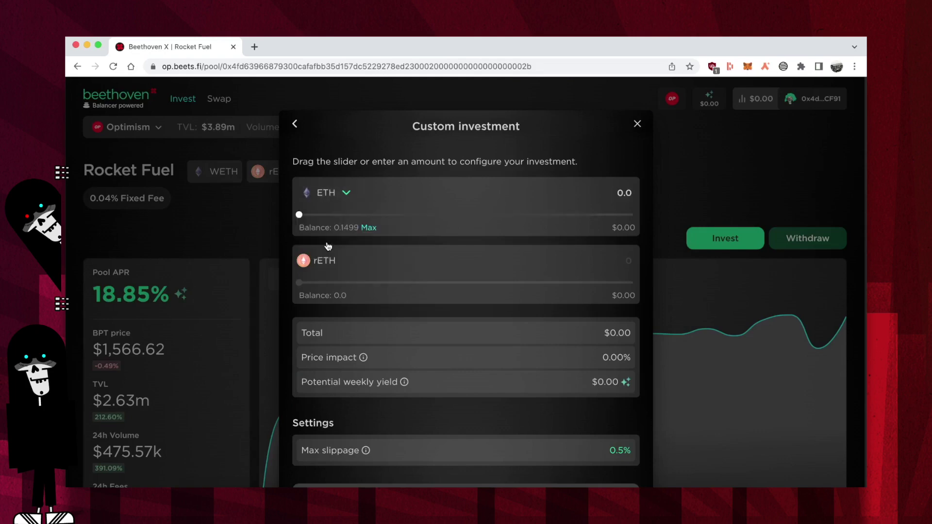
pyautogui.click(370, 228)
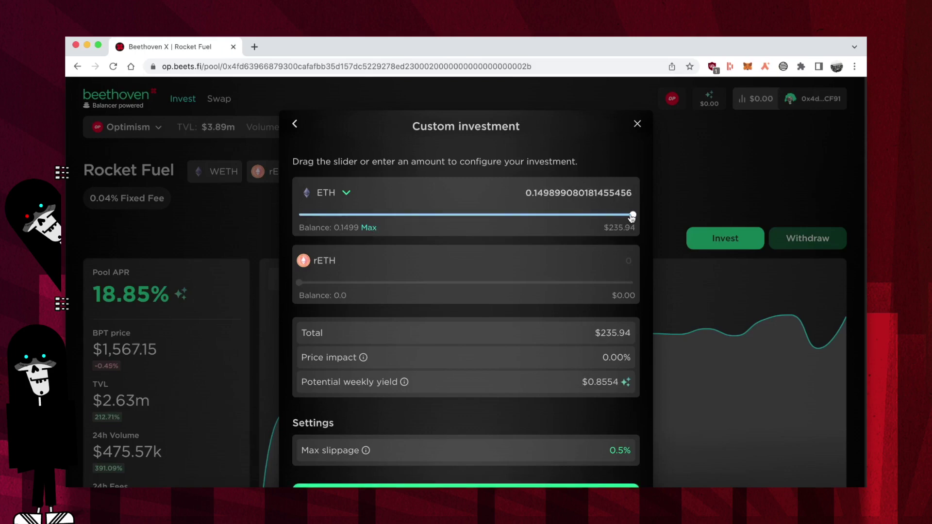
pyautogui.moveTo(632, 216); pyautogui.dragTo(577, 217)
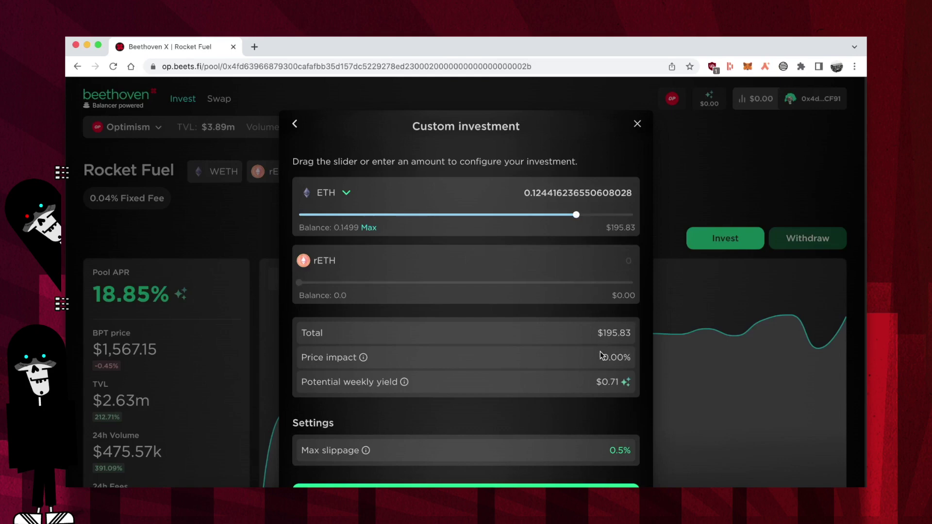
# - Check the explanations for price impact, potential weekly yield and max slippage, and open the investment preview
pyautogui.moveTo(362, 359)
pyautogui.moveTo(404, 384)
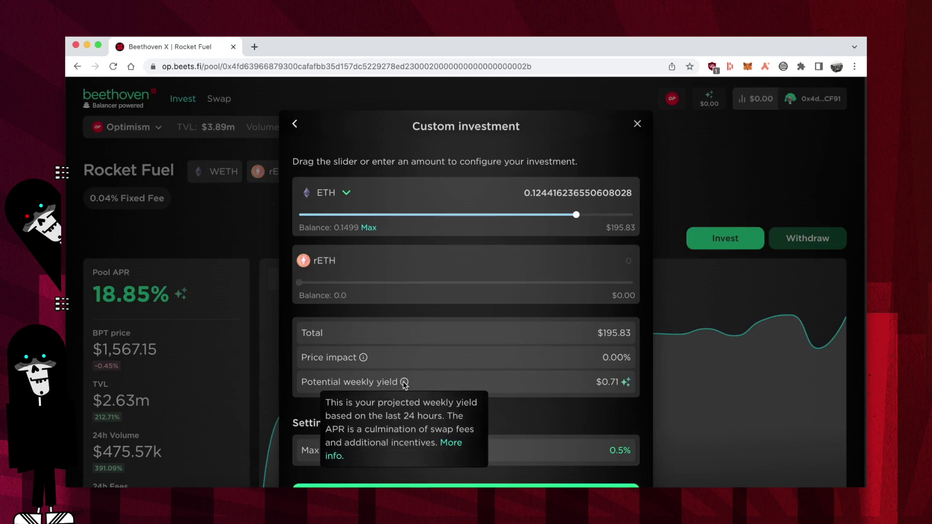
pyautogui.moveTo(626, 384)
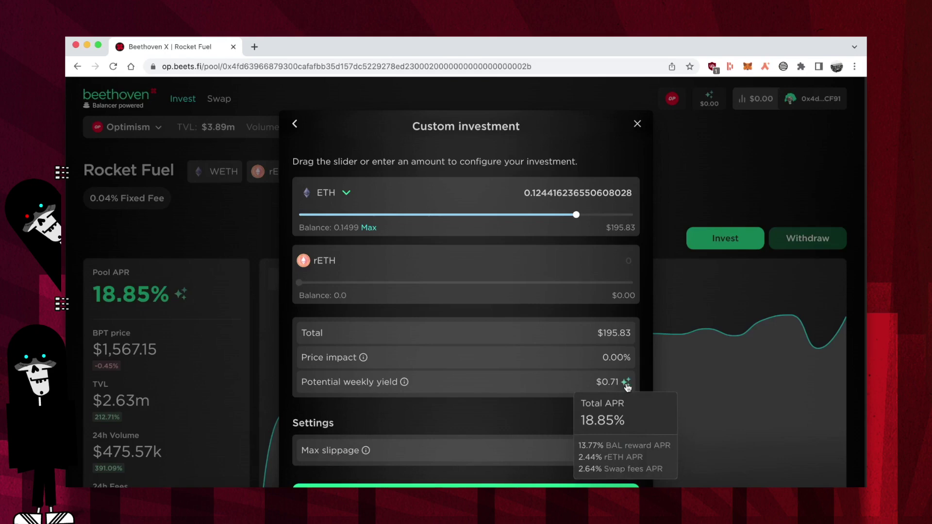
pyautogui.scroll(-2, 627, 387)
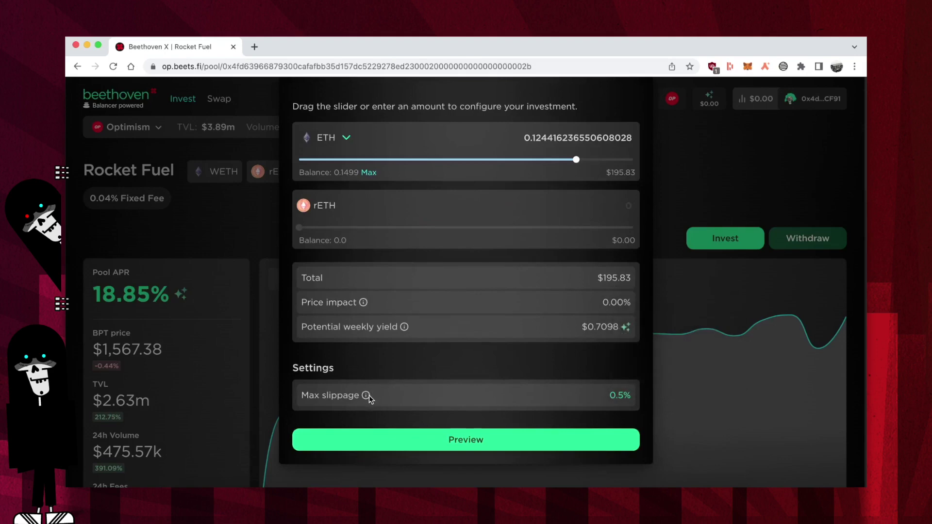
pyautogui.moveTo(367, 396)
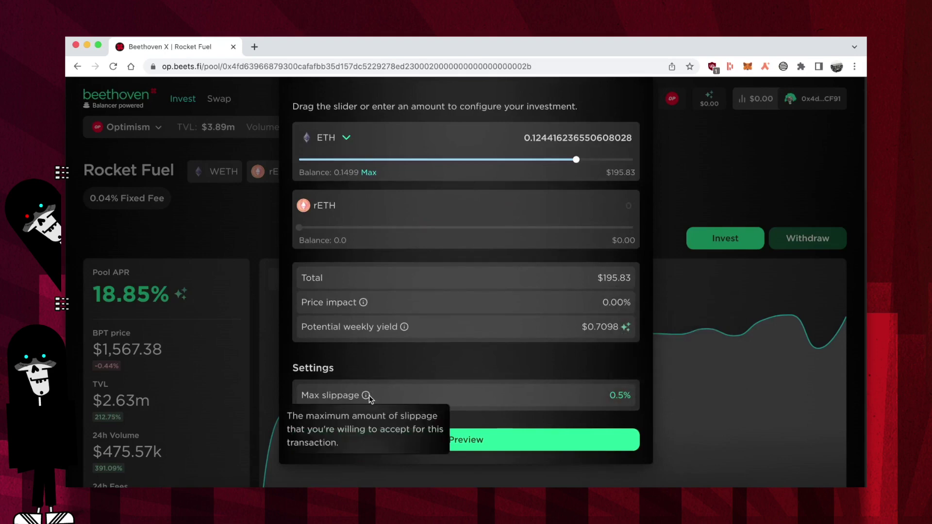
pyautogui.click(467, 439)
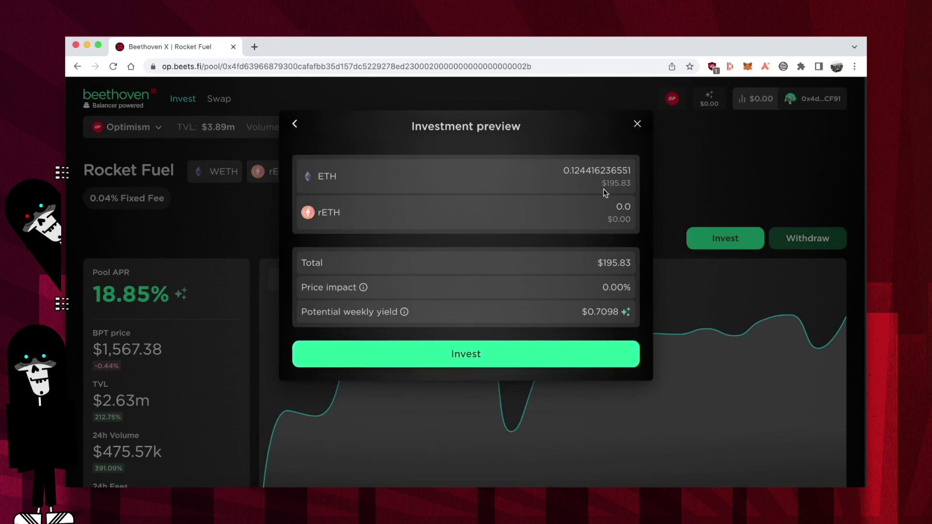
# - Submit the previewed ETH investment, confirm the join-pool transaction in MetaMask, and close the investment dialog
pyautogui.click(558, 353)
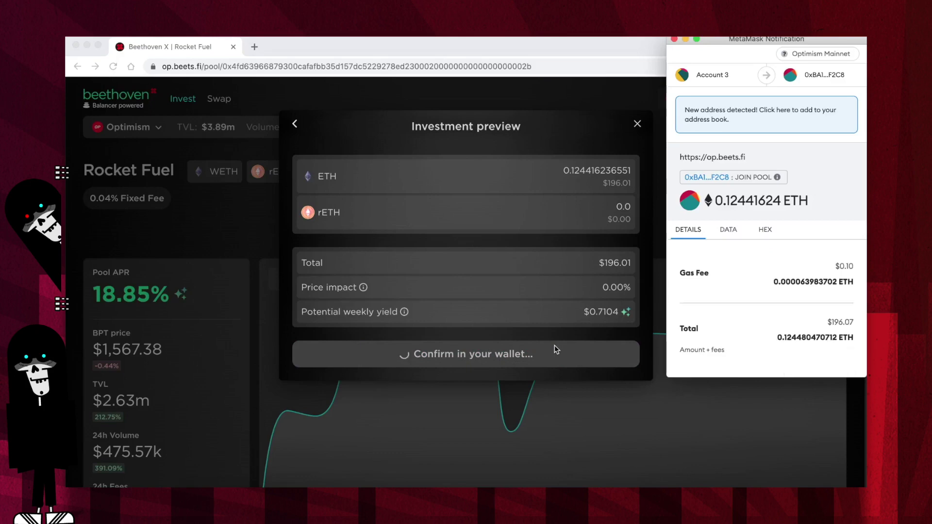
pyautogui.scroll(-3, 737, 307)
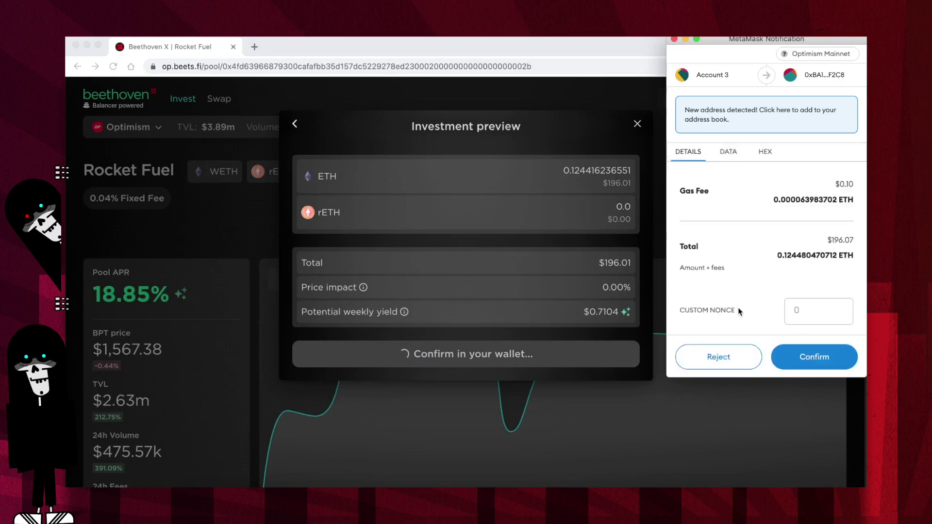
pyautogui.click(814, 358)
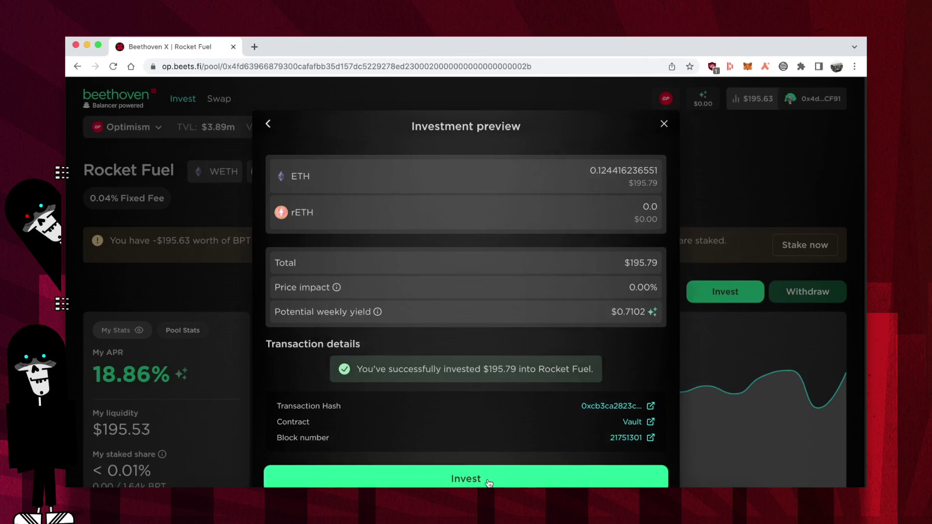
pyautogui.click(488, 481)
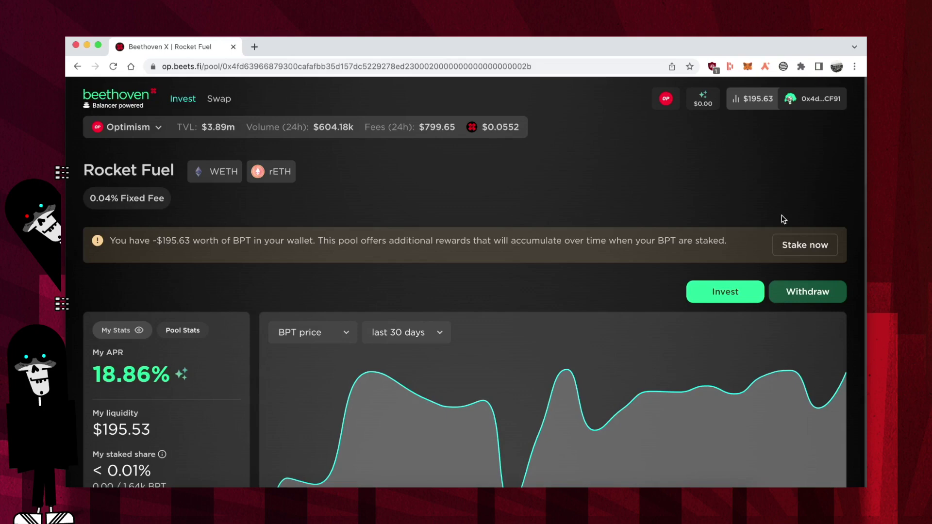
# - Try to stake 100% of the wallet's BPT in the Rocket Fuel gauge
pyautogui.click(796, 246)
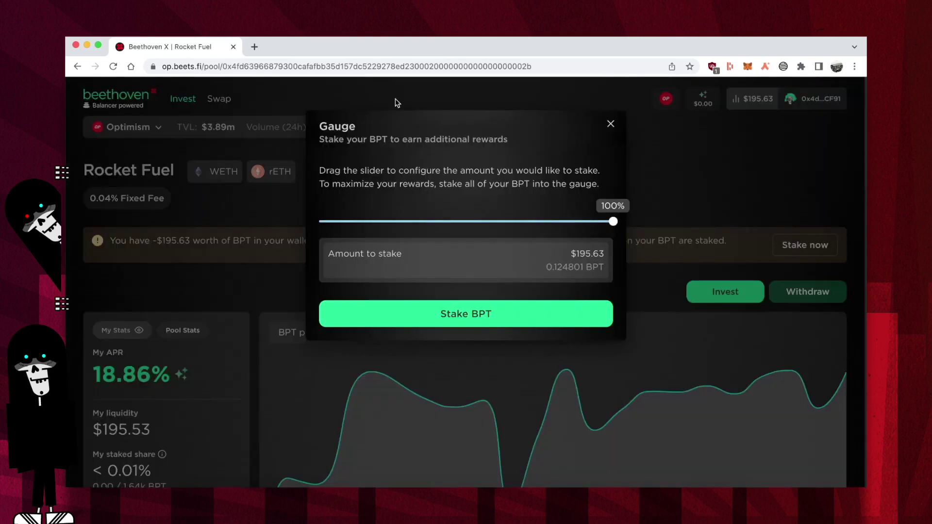
pyautogui.click(488, 319)
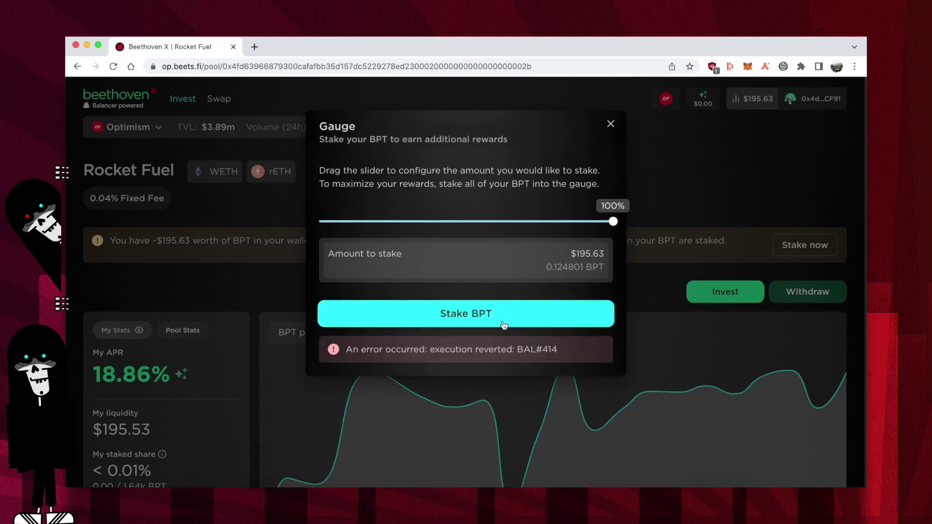
pyautogui.click(609, 124)
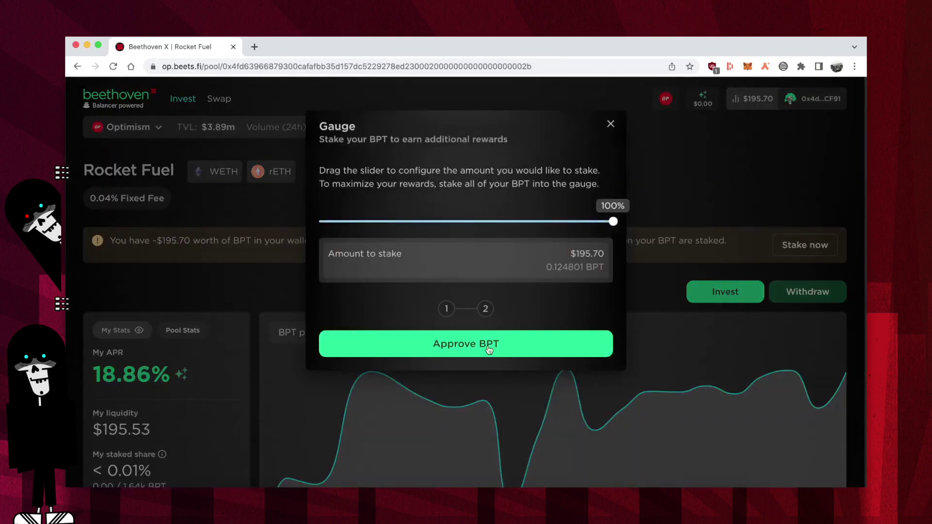
# - Approve BPT for the gauge and confirm the token access permission in MetaMask
pyautogui.click(487, 345)
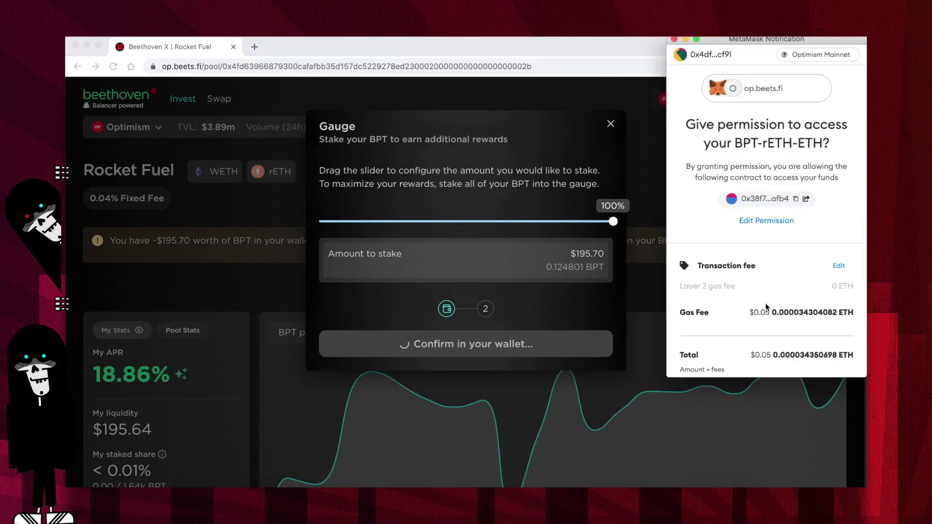
pyautogui.scroll(-10, 767, 306)
pyautogui.click(802, 359)
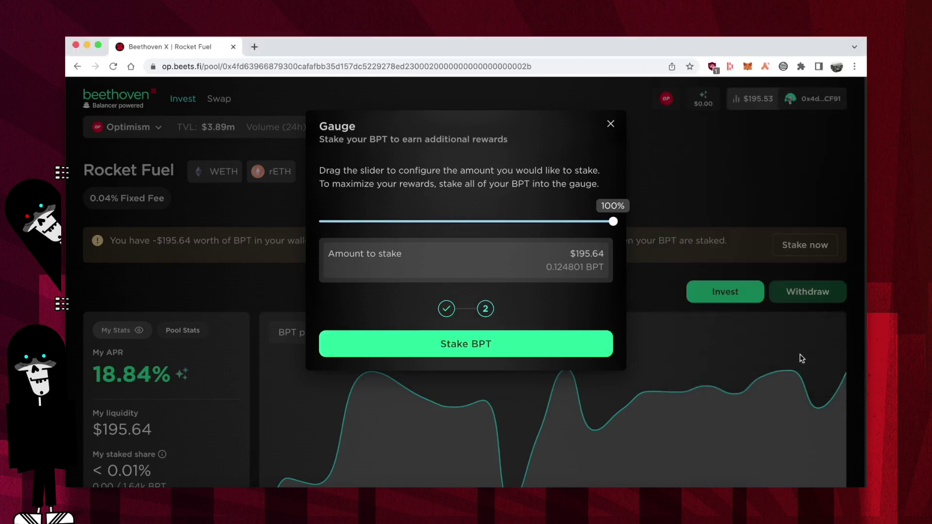
# - Stake 100% of the BPT in the gauge and confirm the deposit transaction in MetaMask
pyautogui.click(538, 335)
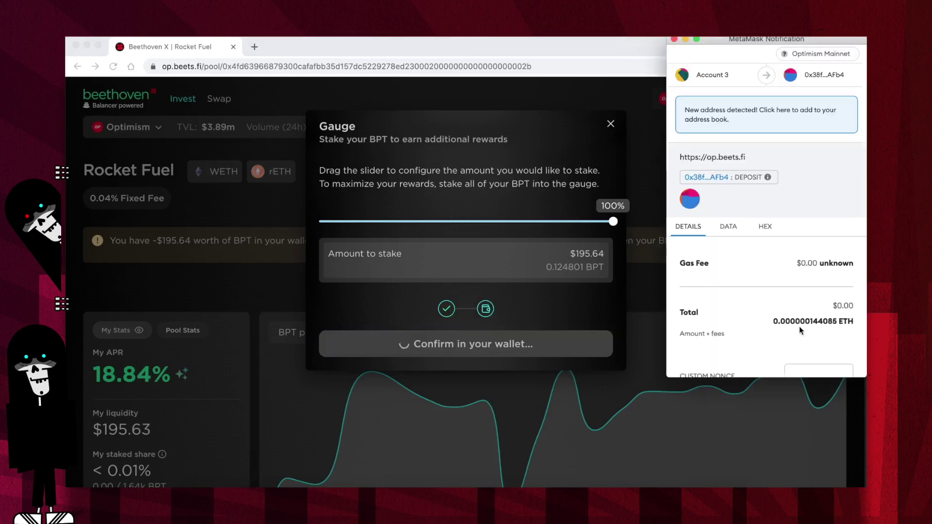
pyautogui.scroll(-5, 799, 327)
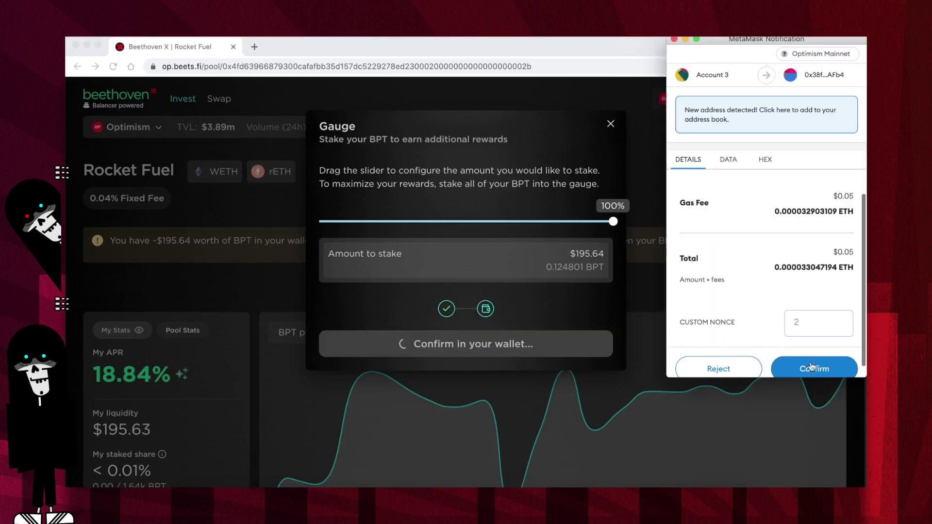
pyautogui.click(812, 367)
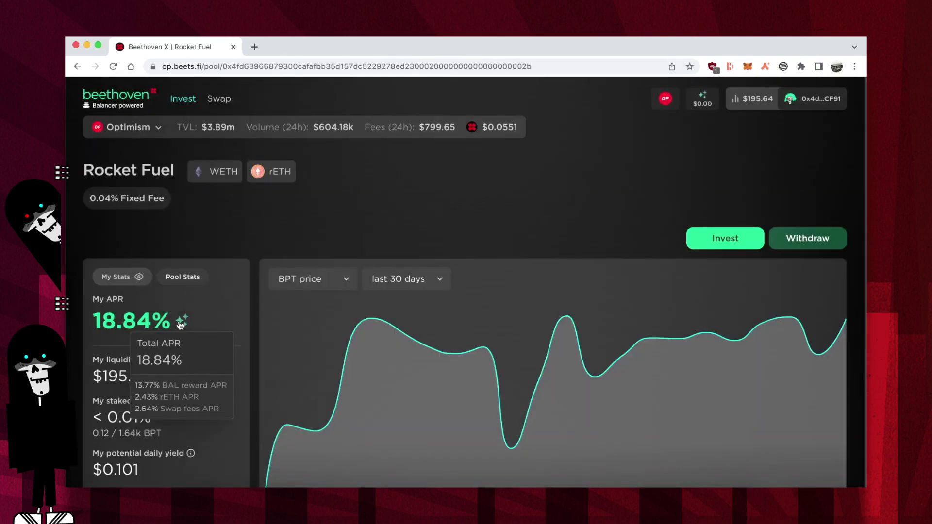
# - Examine the personal pool stats, pending rewards and token balances, plus the pool's investments, swaps and own investment history
pyautogui.scroll(-1, 231, 326)
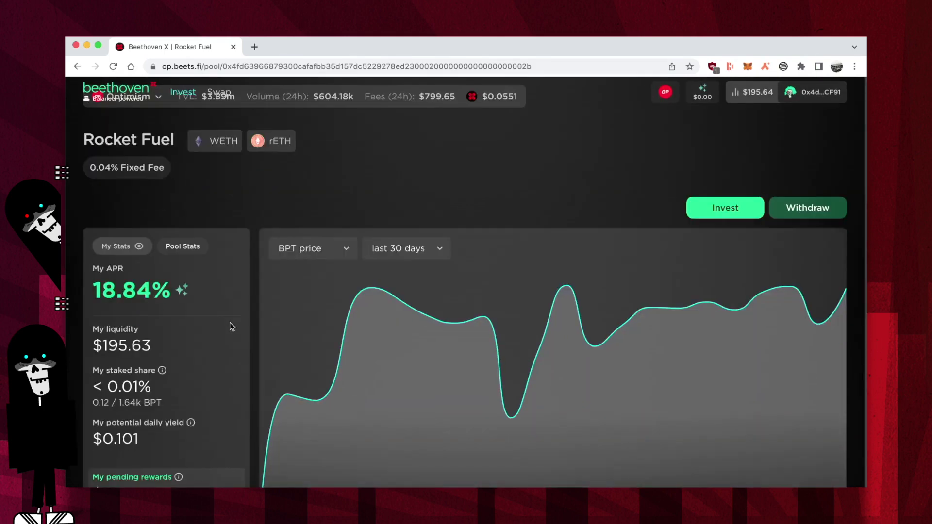
pyautogui.scroll(-4, 230, 326)
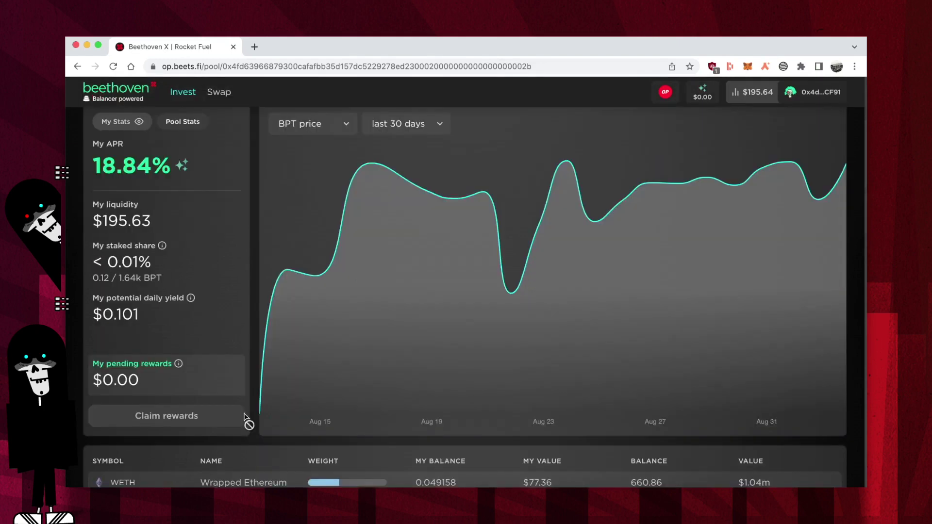
pyautogui.scroll(-4, 393, 403)
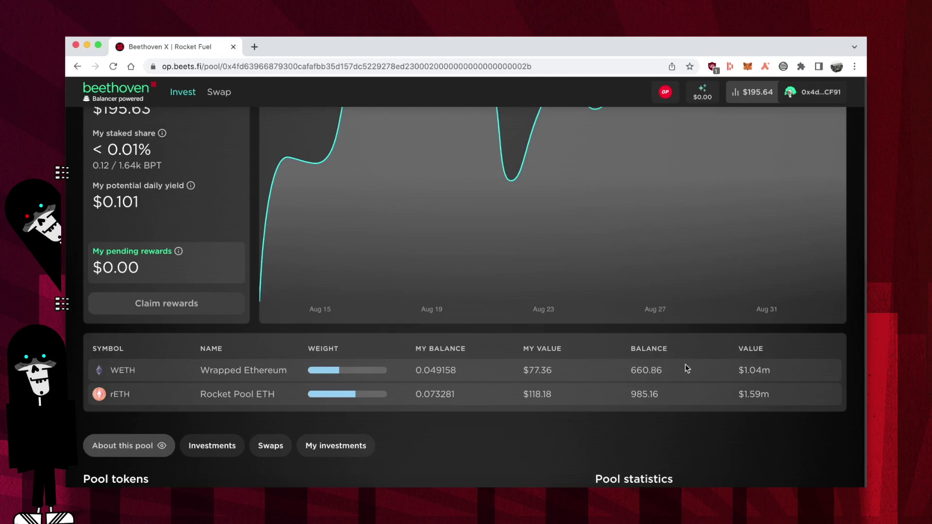
pyautogui.scroll(-5, 219, 190)
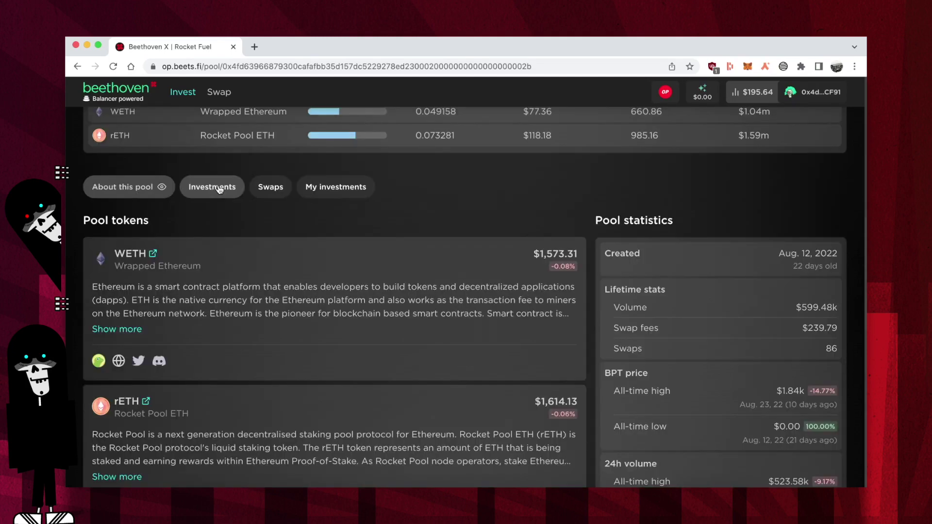
pyautogui.click(219, 188)
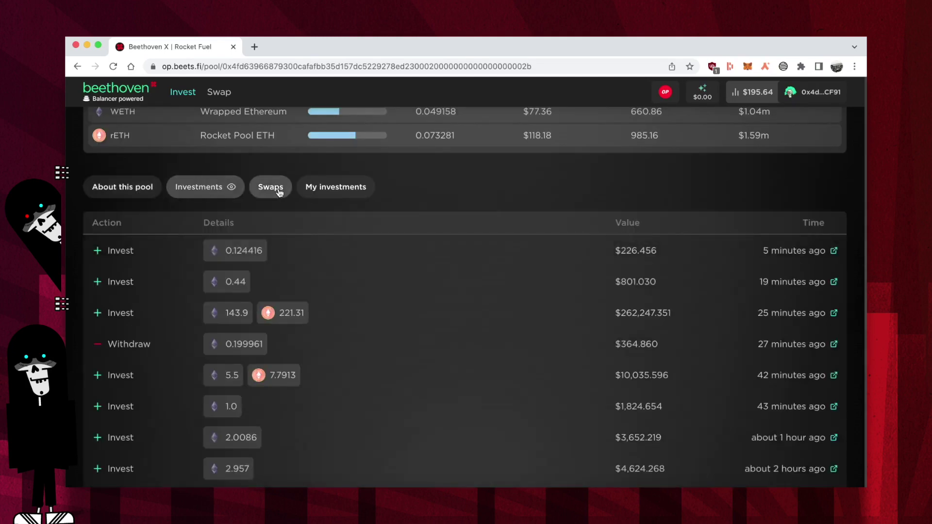
pyautogui.click(277, 190)
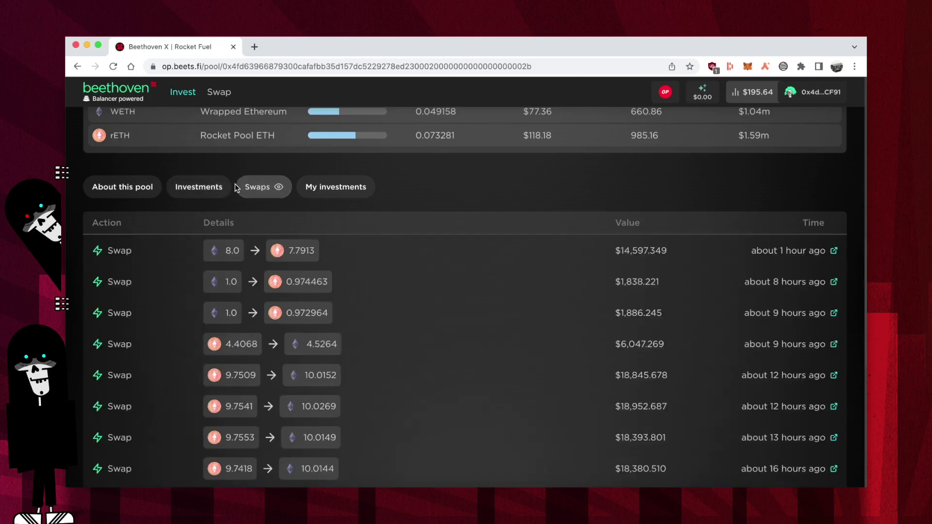
pyautogui.click(309, 188)
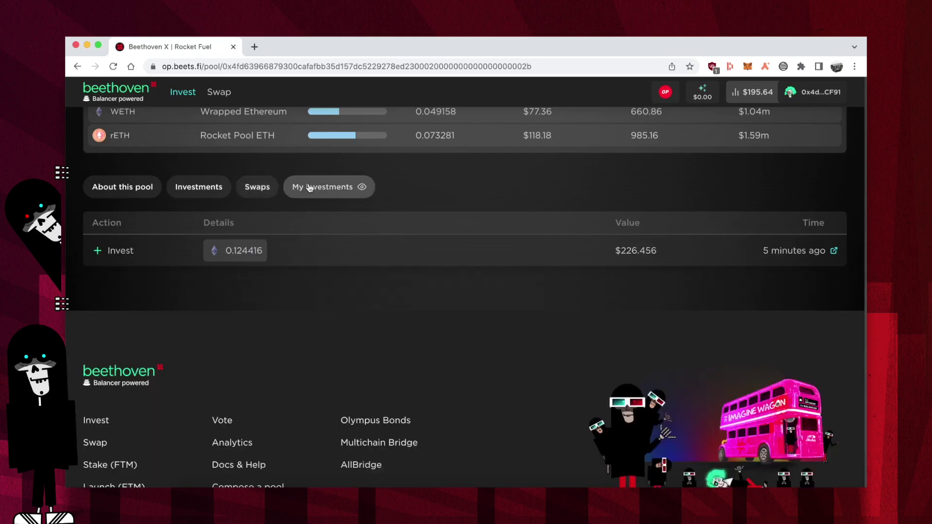